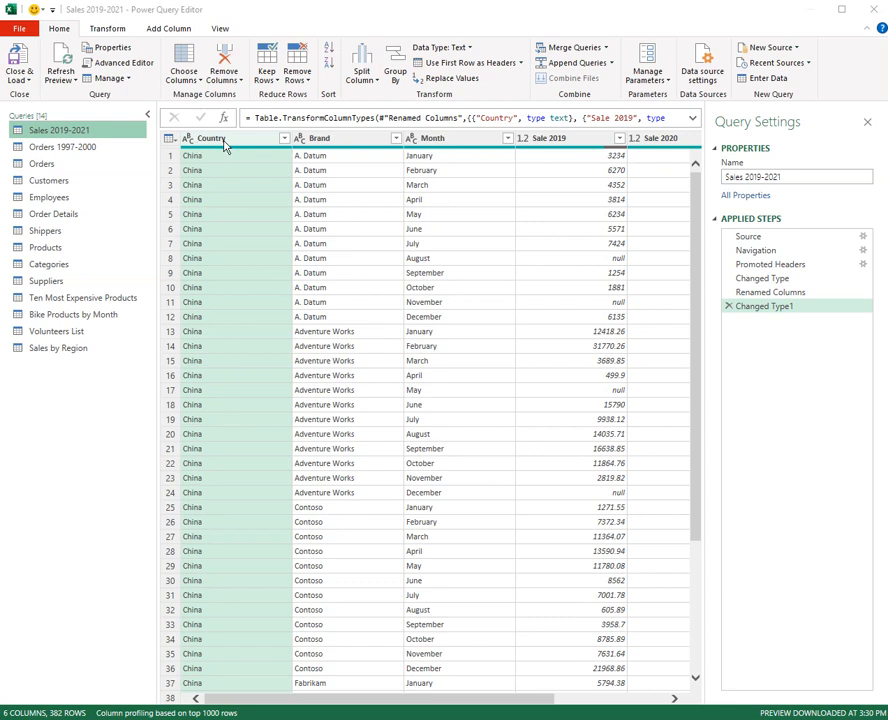
# Select the Country through Month columns of the Sales 2019-2021 query and review the transform commands available for them.
pyautogui.keyDown('shift'); pyautogui.click(468, 143); pyautogui.keyUp('shift')
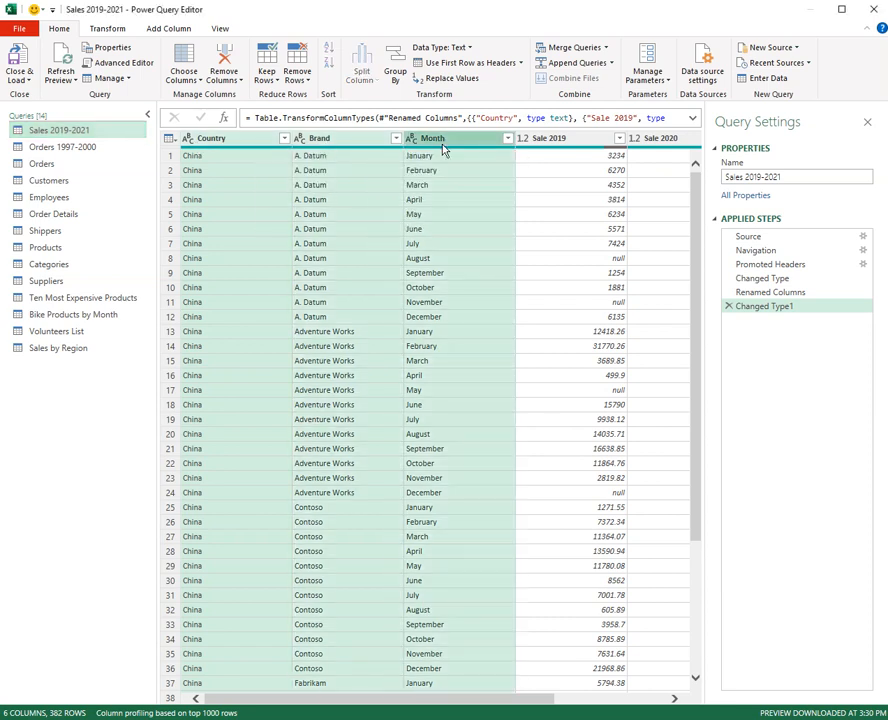
pyautogui.click(112, 30)
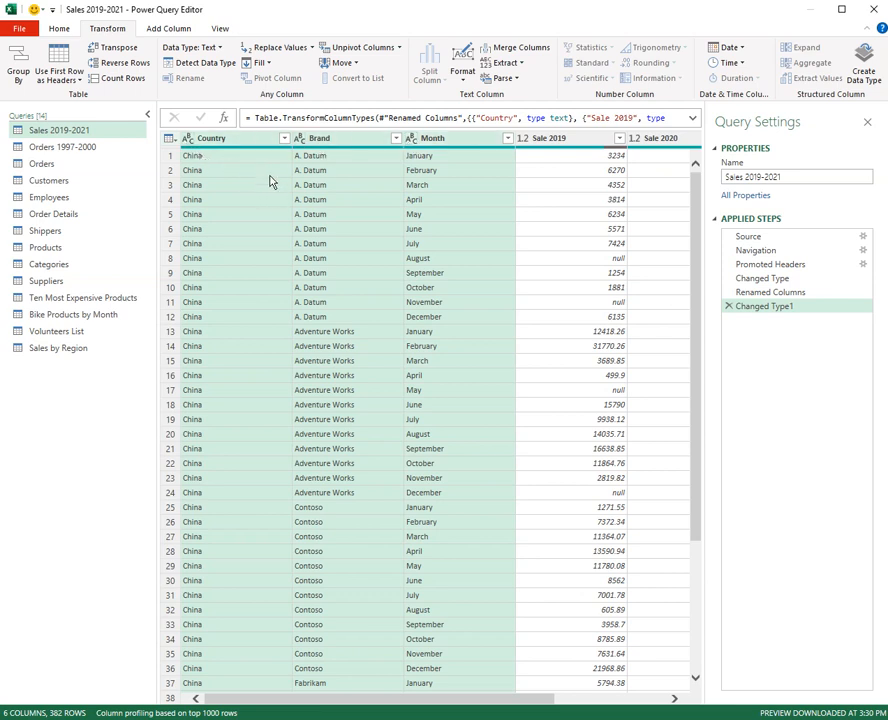
pyautogui.click(233, 161)
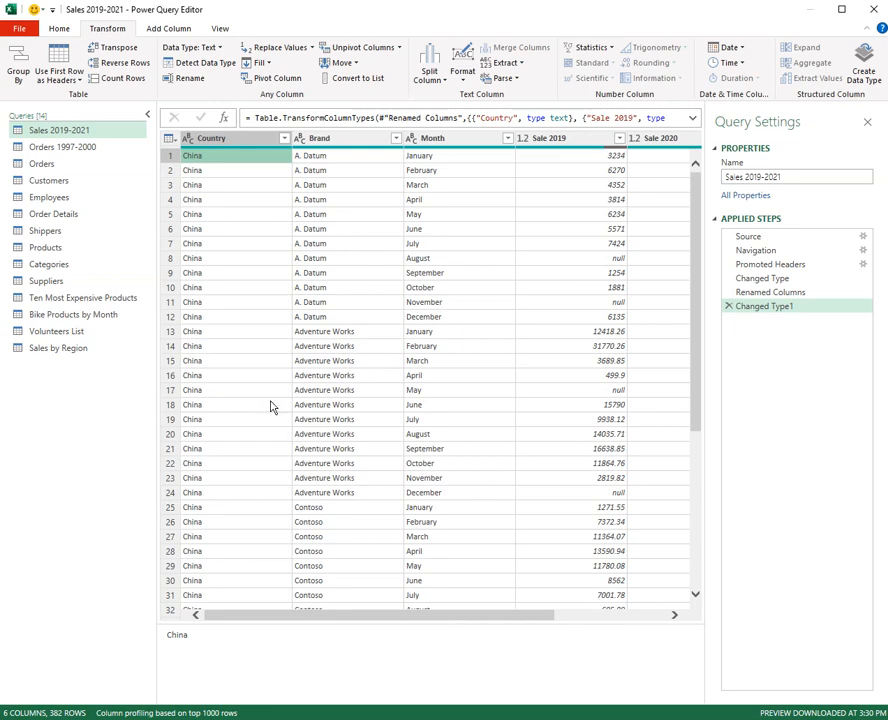
# In the Orders query, change the data type of the OrderDate column to Date.
pyautogui.click(42, 166)
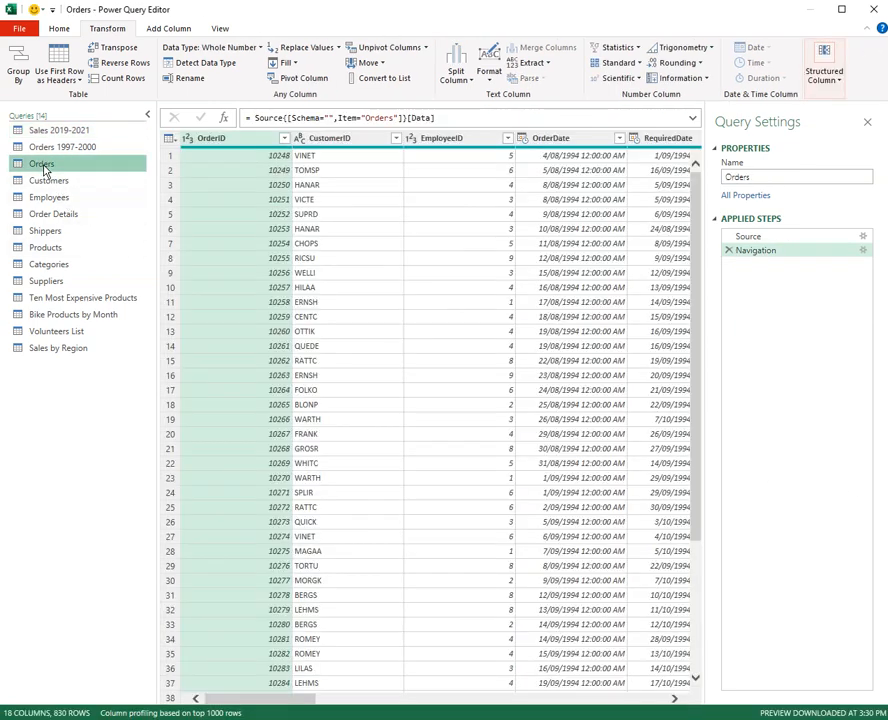
pyautogui.click(585, 145)
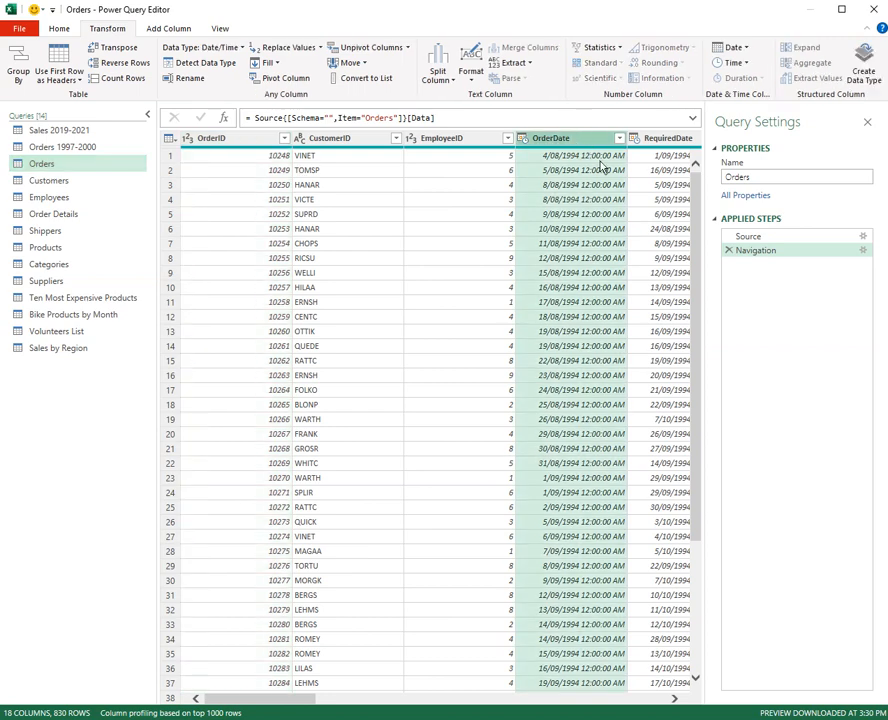
pyautogui.click(676, 699)
pyautogui.click(676, 699)
pyautogui.click(676, 699)
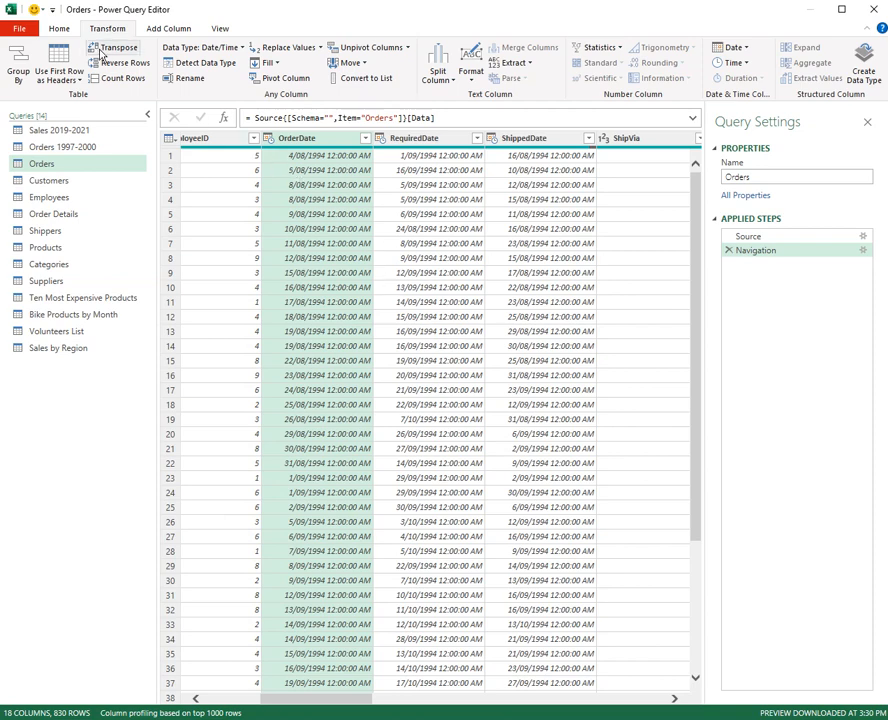
pyautogui.click(59, 29)
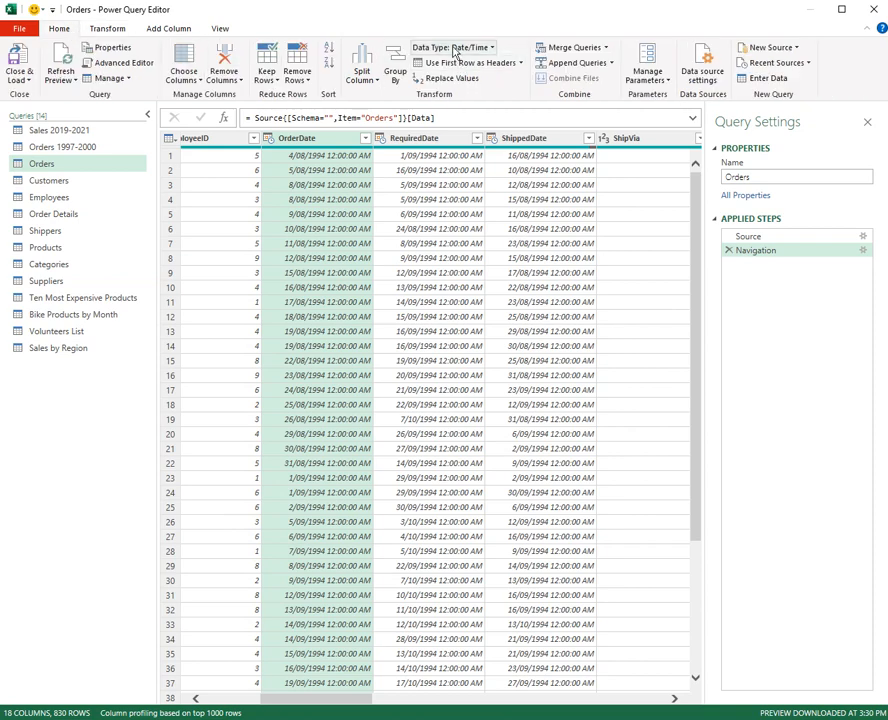
pyautogui.click(493, 49)
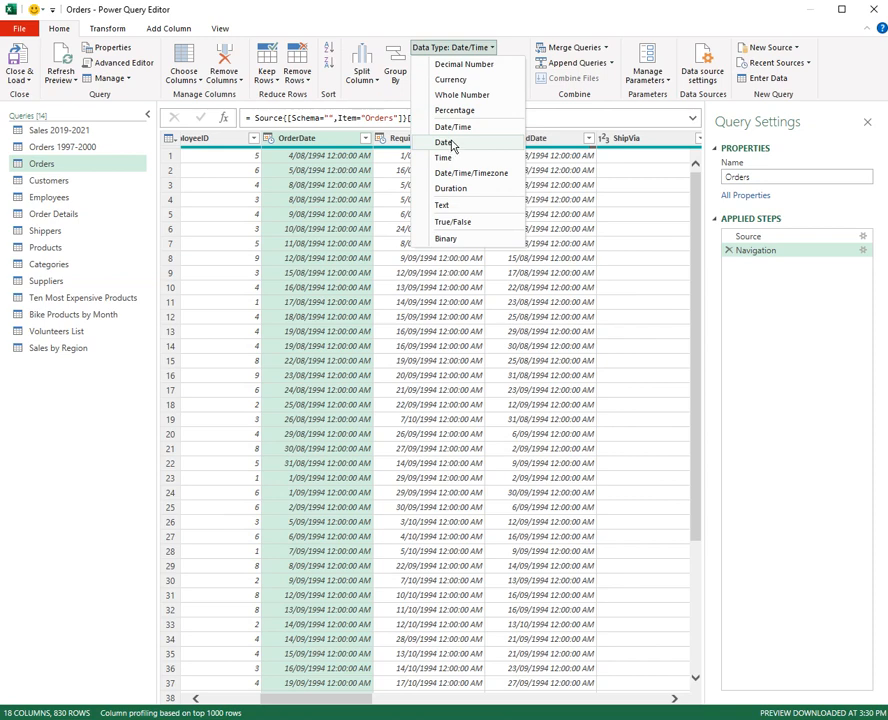
pyautogui.click(347, 164)
pyautogui.click(270, 140)
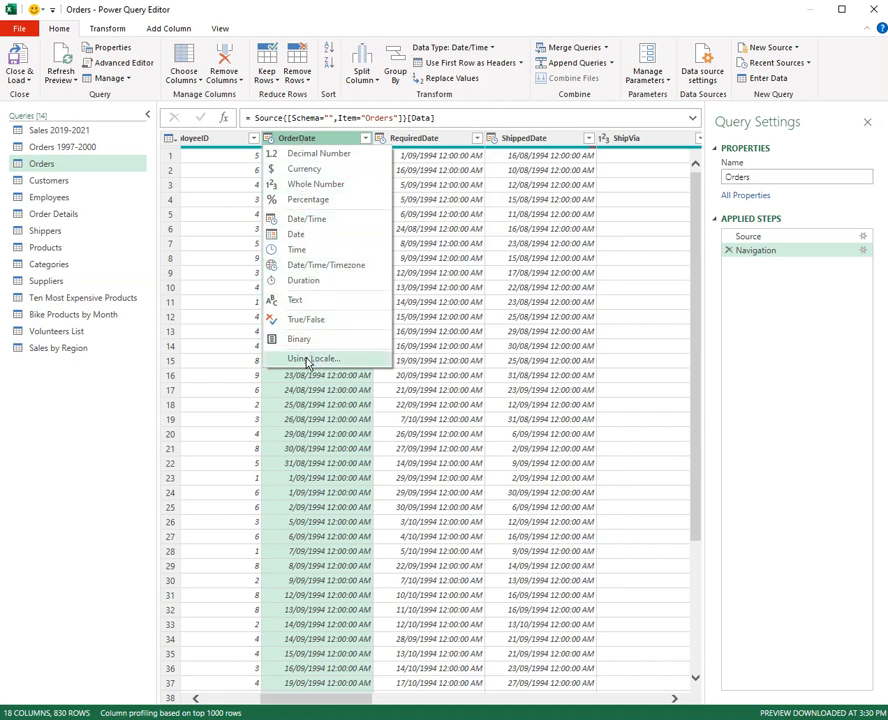
pyautogui.click(291, 236)
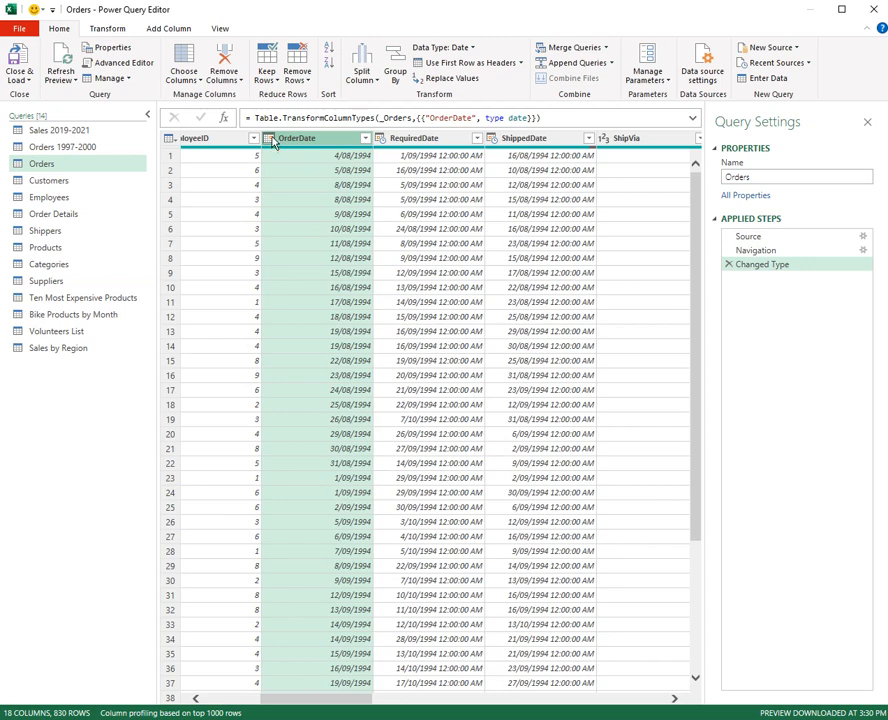
# Change the data types of the RequiredDate and ShippedDate columns in the Orders query to Date.
pyautogui.click(422, 140)
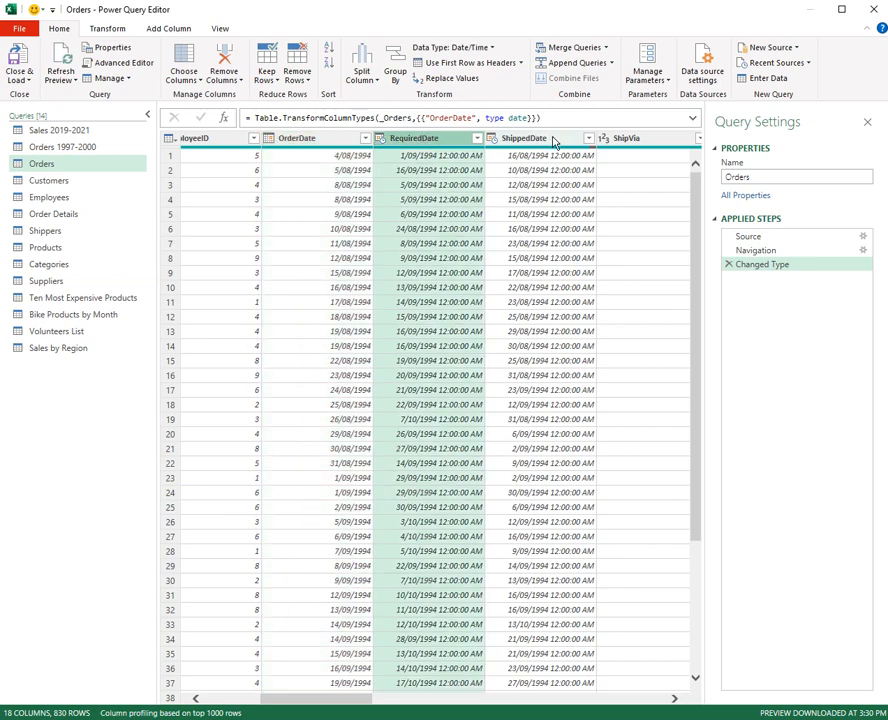
pyautogui.click(381, 140)
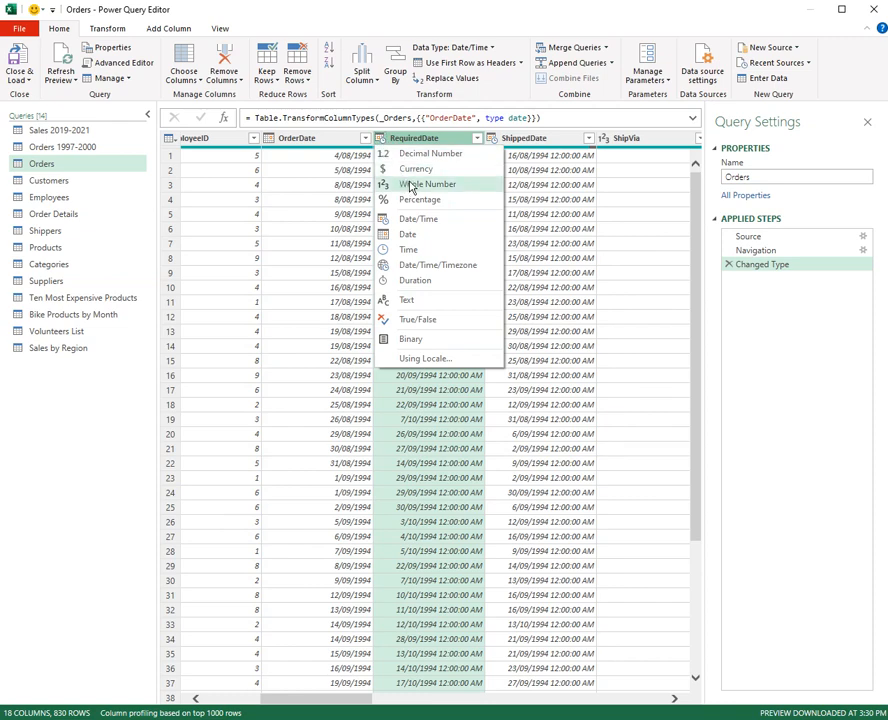
pyautogui.click(419, 239)
pyautogui.click(518, 140)
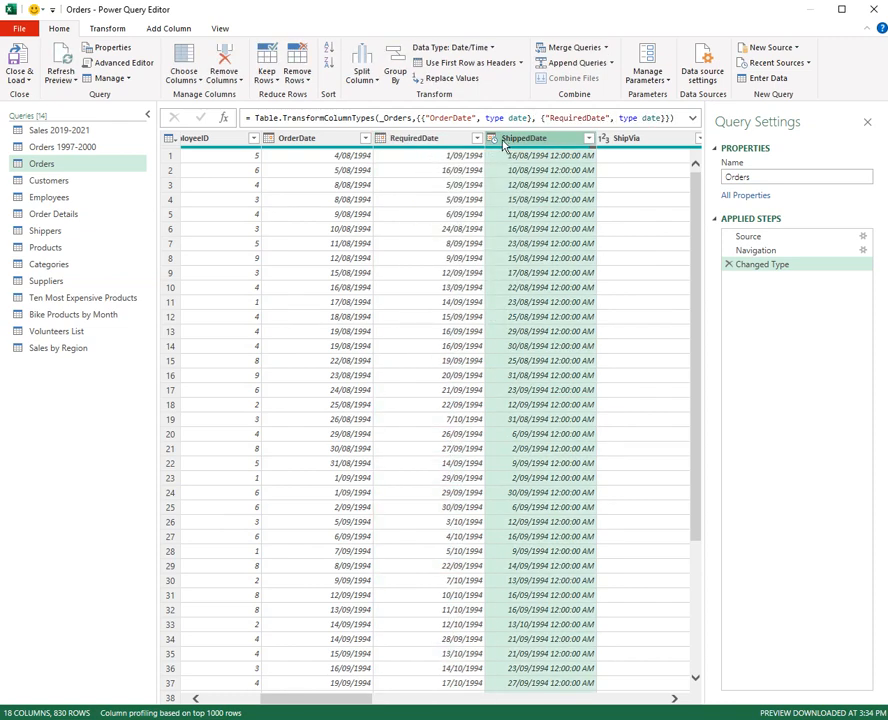
pyautogui.click(492, 139)
pyautogui.click(518, 234)
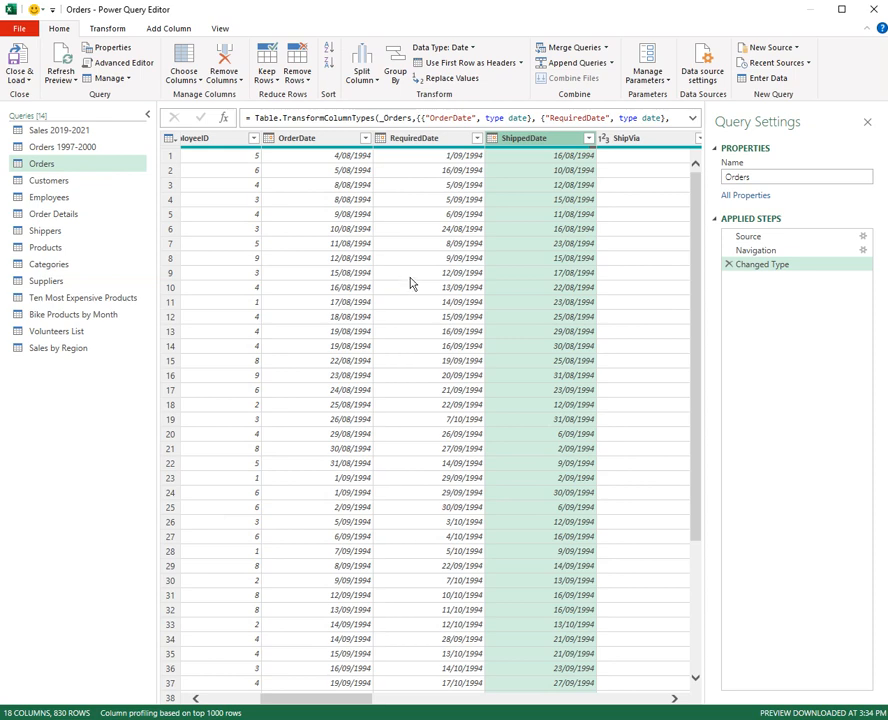
# In the Employees query, select the BirthDate and HireDate columns together and change their data type to Date.
pyautogui.click(88, 199)
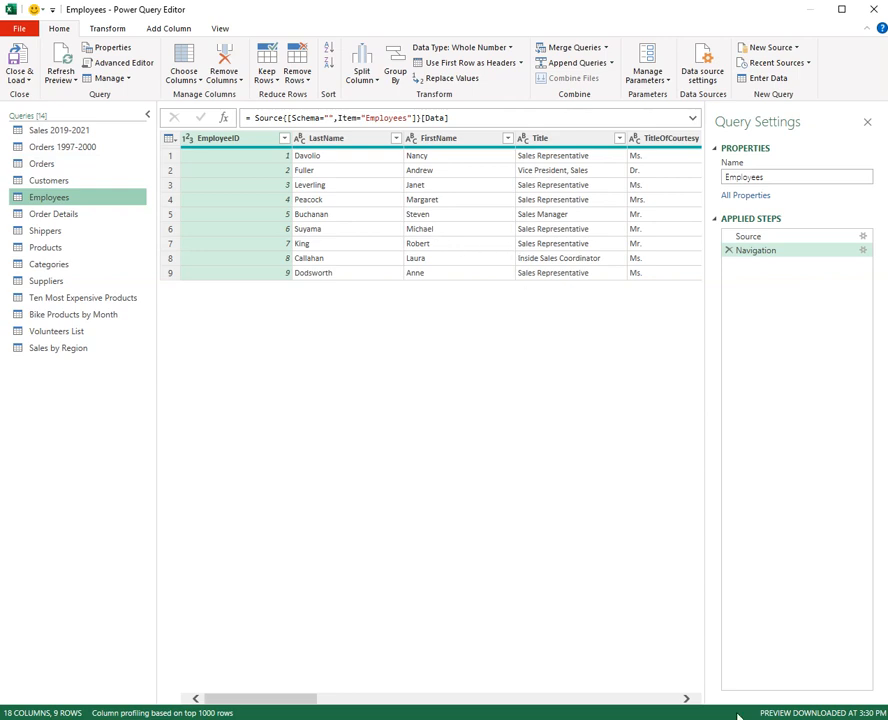
pyautogui.click(686, 698)
pyautogui.click(686, 698)
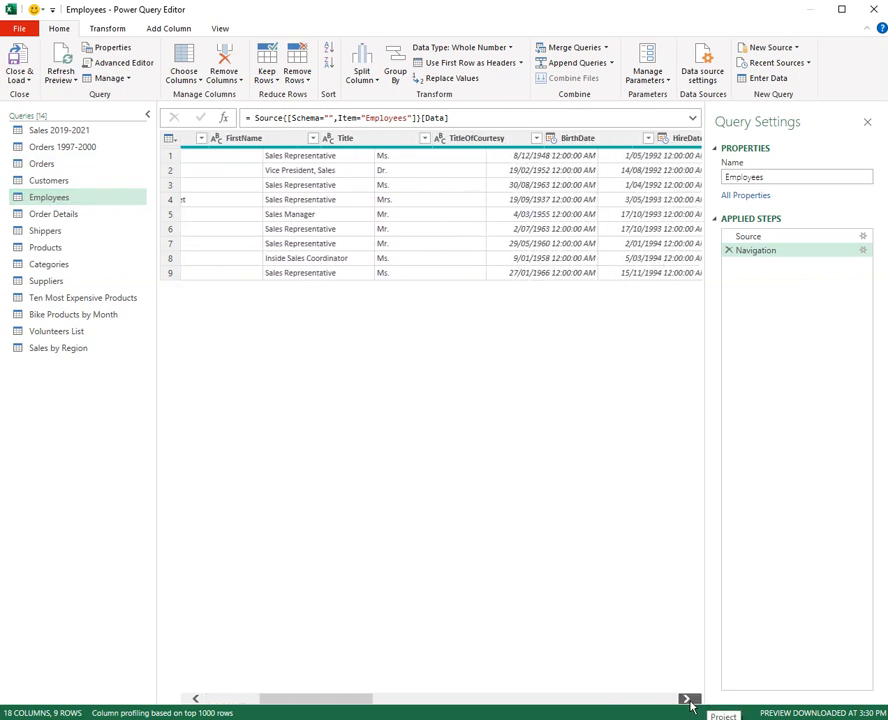
pyautogui.click(686, 698)
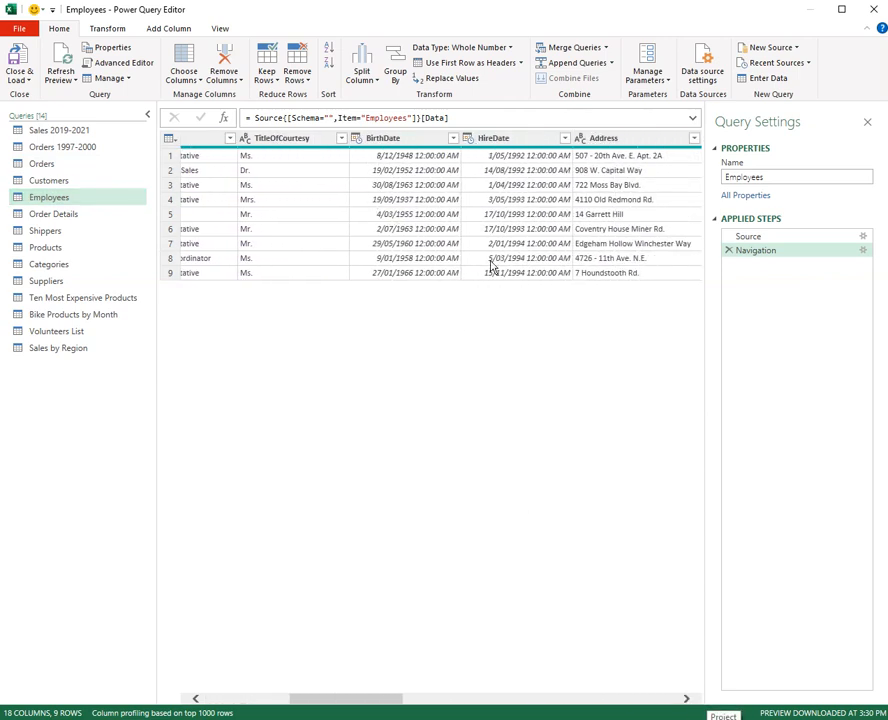
pyautogui.click(437, 142)
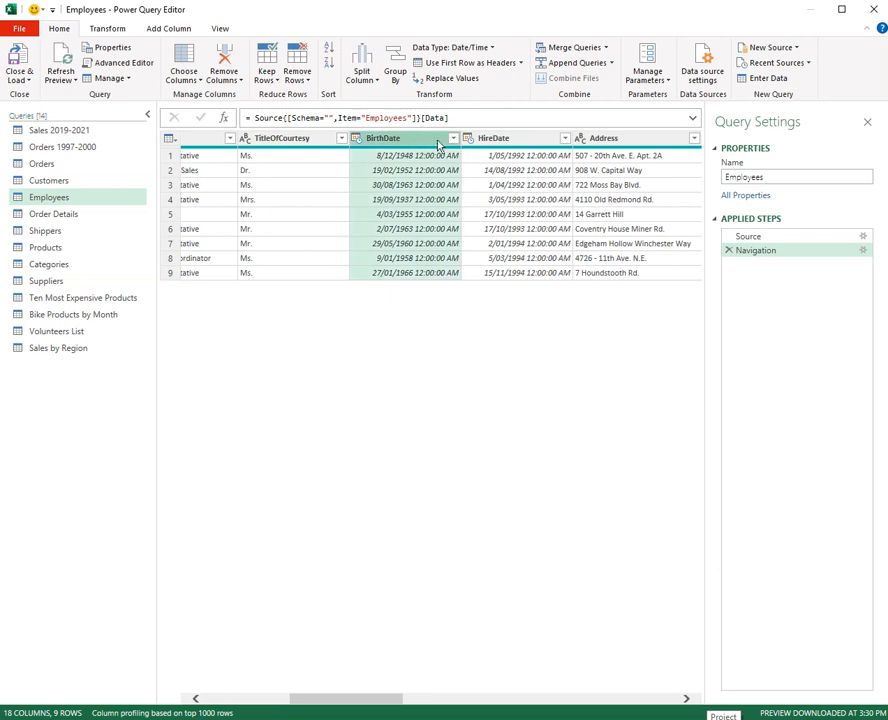
pyautogui.keyDown('ctrl'); pyautogui.click(524, 139); pyautogui.keyUp('ctrl')
pyautogui.click(488, 48)
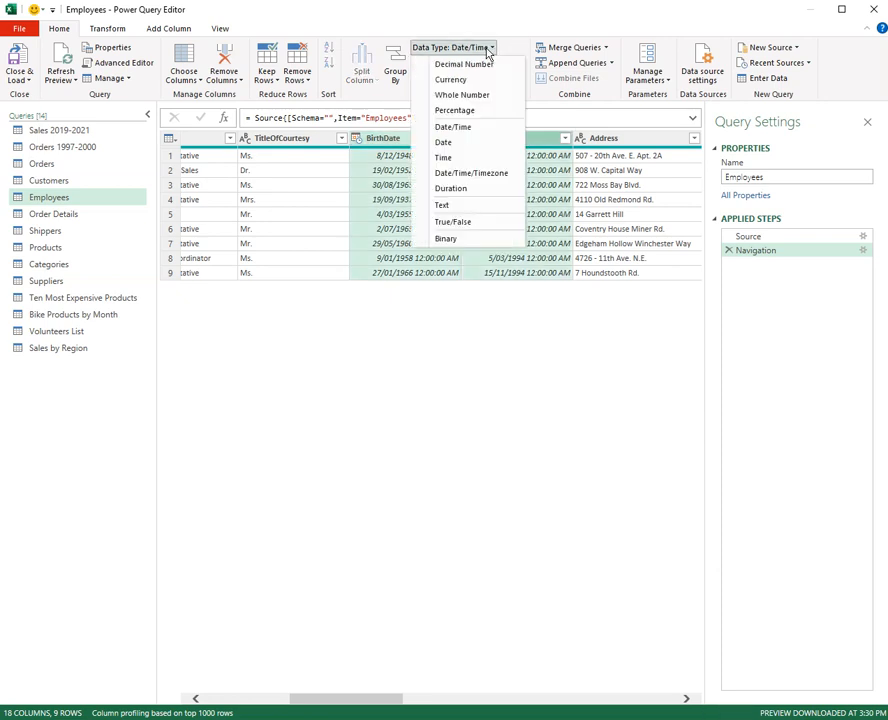
pyautogui.click(447, 144)
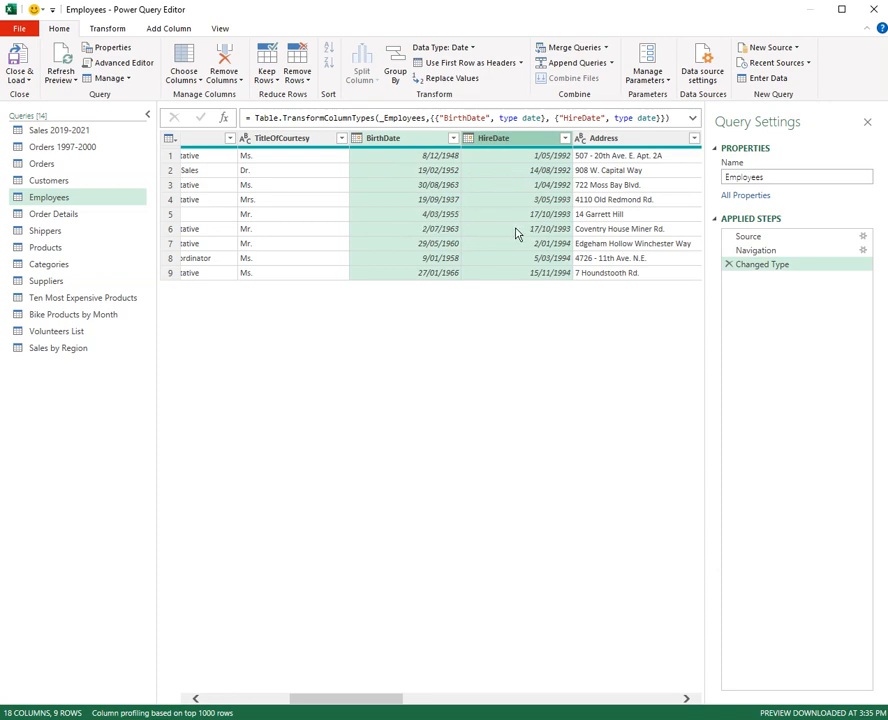
# In the Order Details query, change the Discount column's data type to Percentage and inspect the full Discount value in row 18.
pyautogui.click(70, 224)
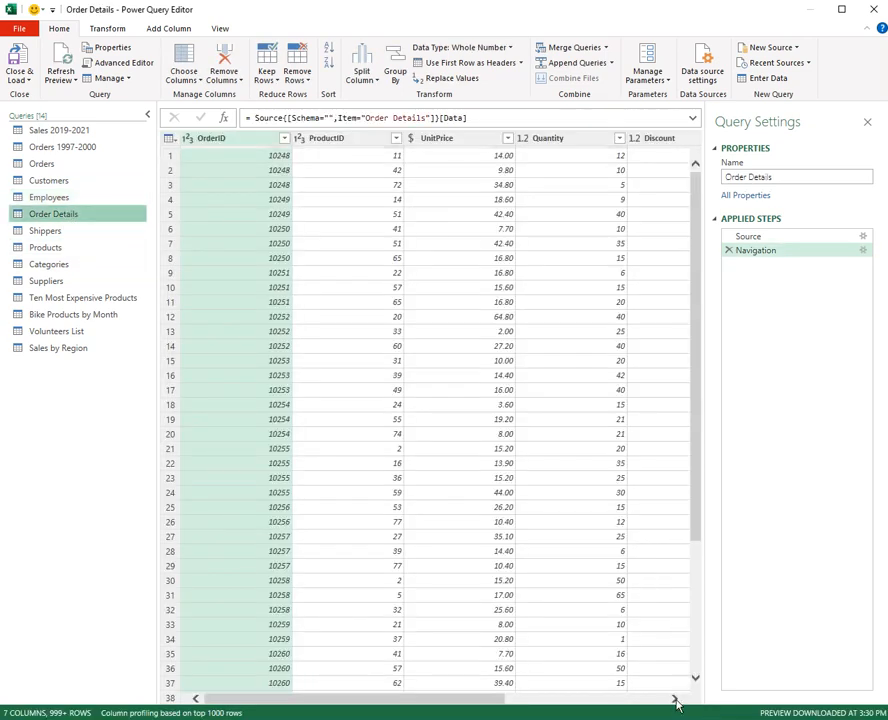
pyautogui.click(676, 703)
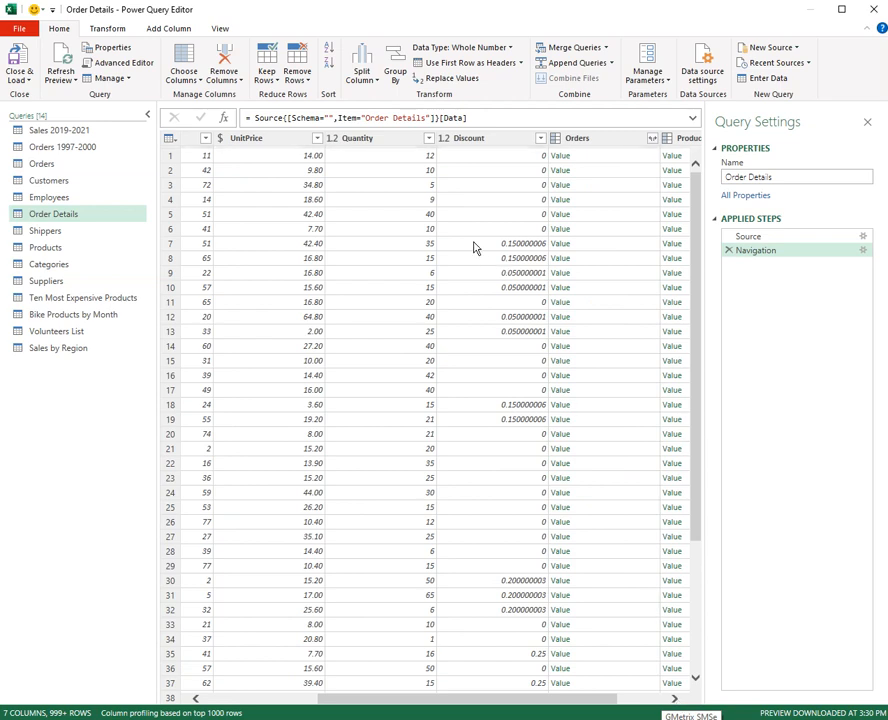
pyautogui.click(443, 139)
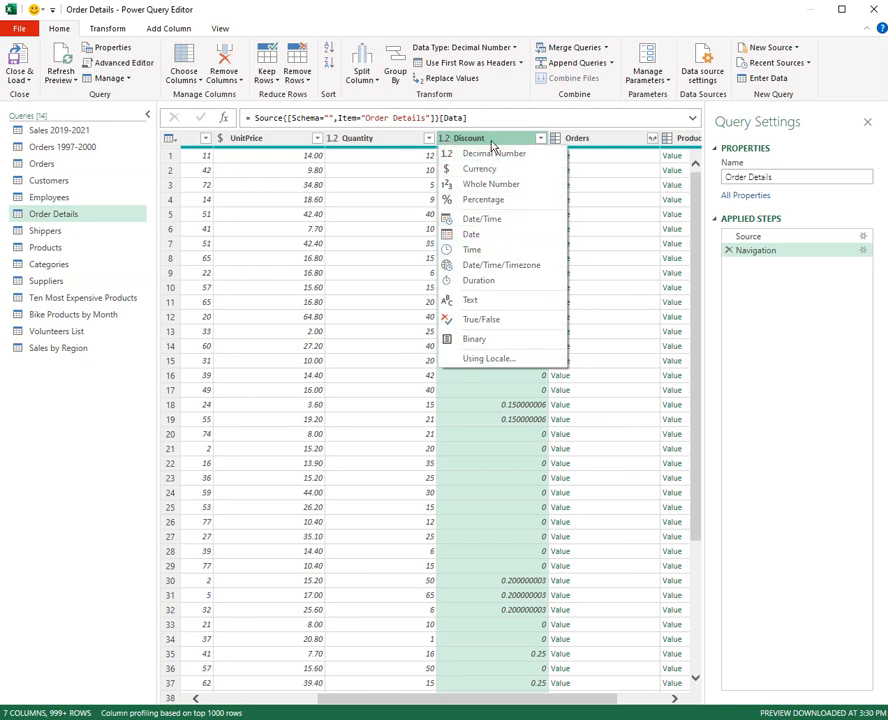
pyautogui.click(491, 146)
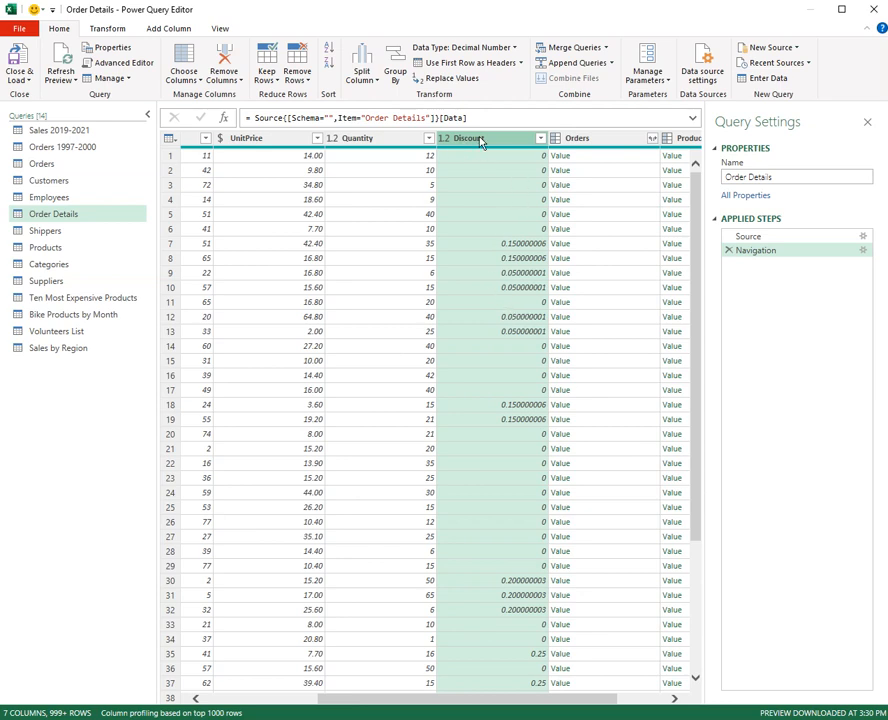
pyautogui.click(541, 139)
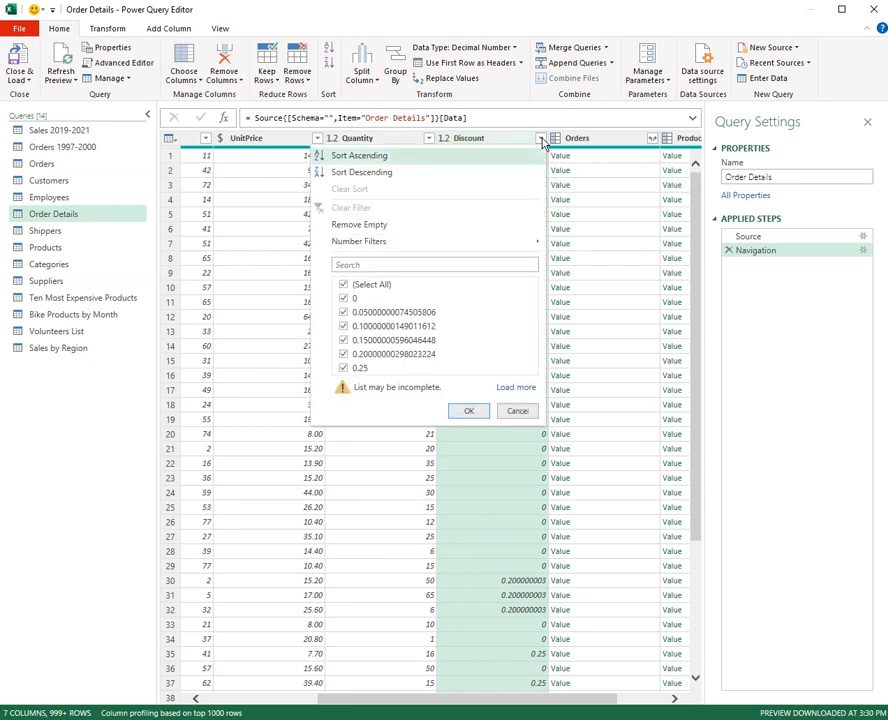
pyautogui.click(474, 140)
pyautogui.click(446, 138)
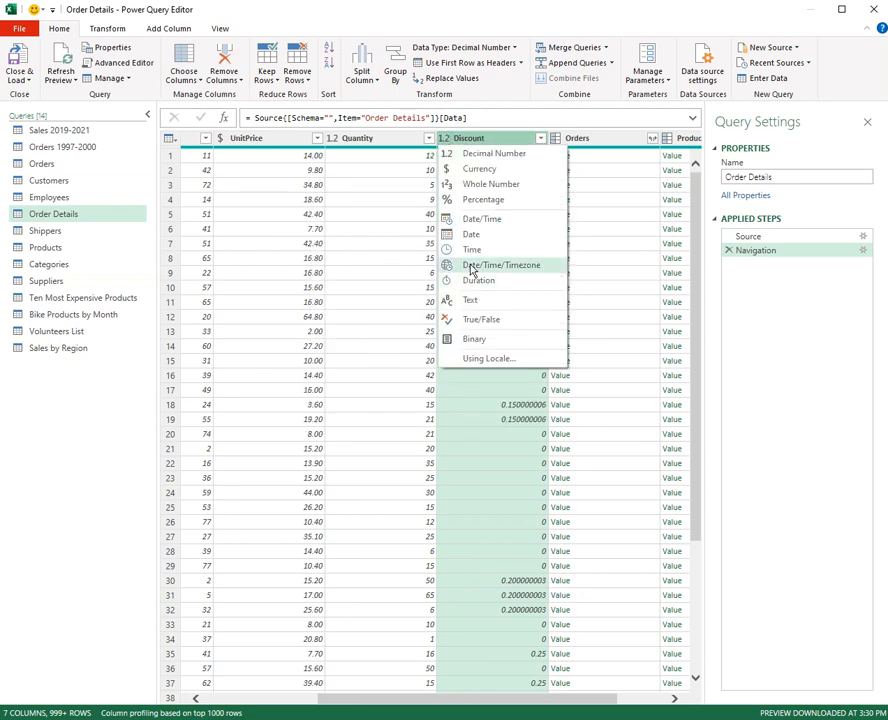
pyautogui.click(482, 203)
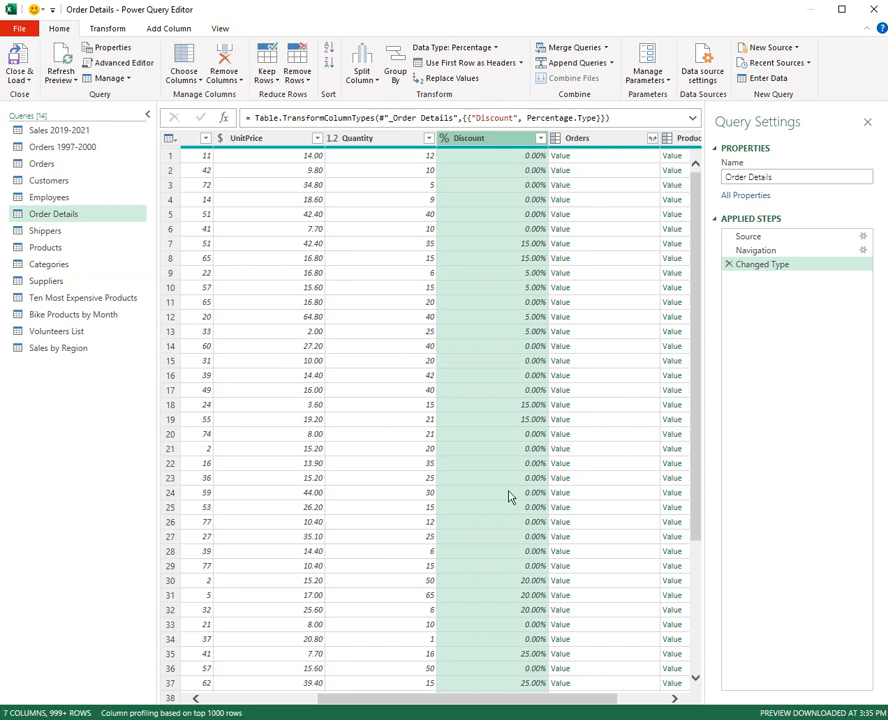
pyautogui.click(446, 138)
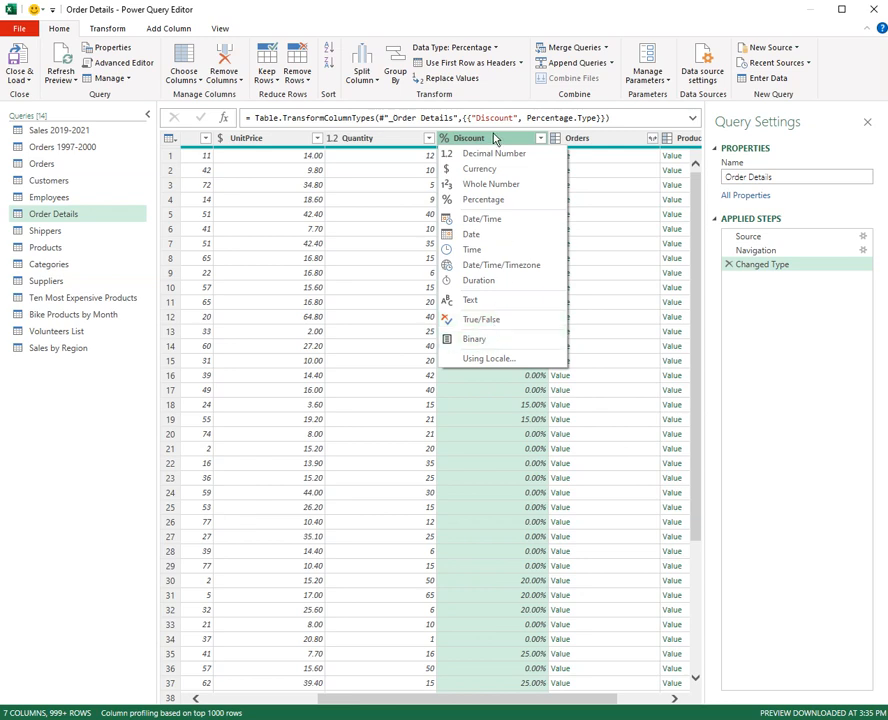
pyautogui.click(475, 408)
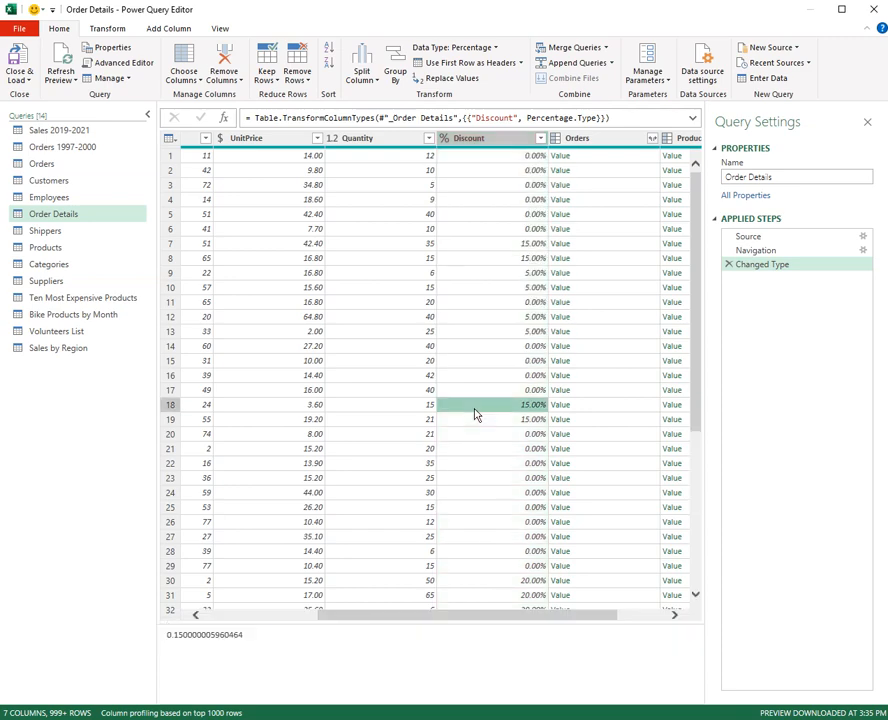